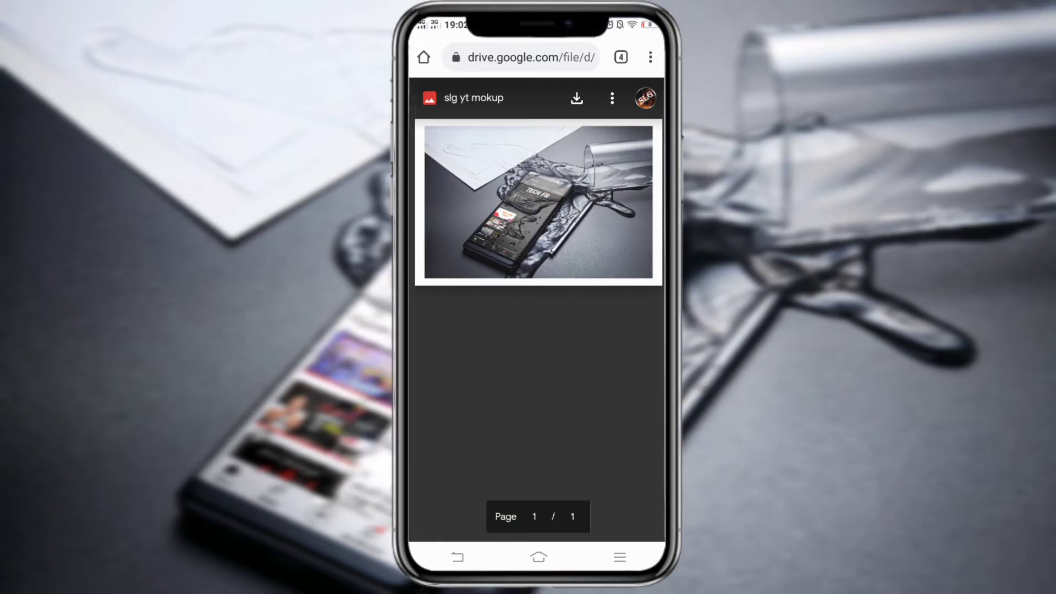
# - Leave the 'slg yt mokup' Drive preview for the recent-apps switcher showing YouTube and Chrome
pyautogui.click(619, 557)
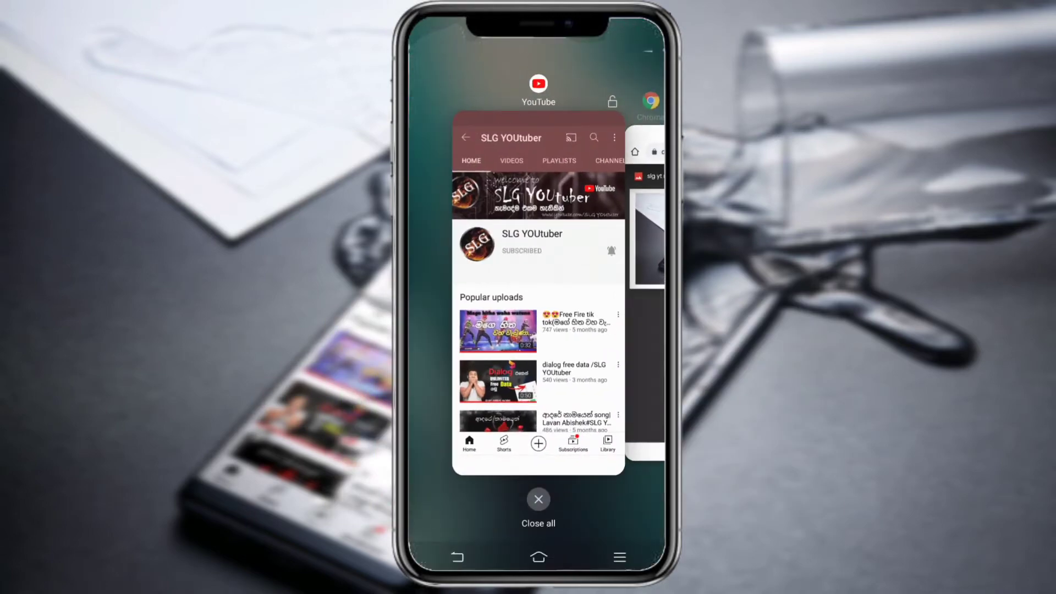
# - Bring up the SLG YOUtuber channel page in YouTube and capture it as a screenshot
pyautogui.click(563, 296)
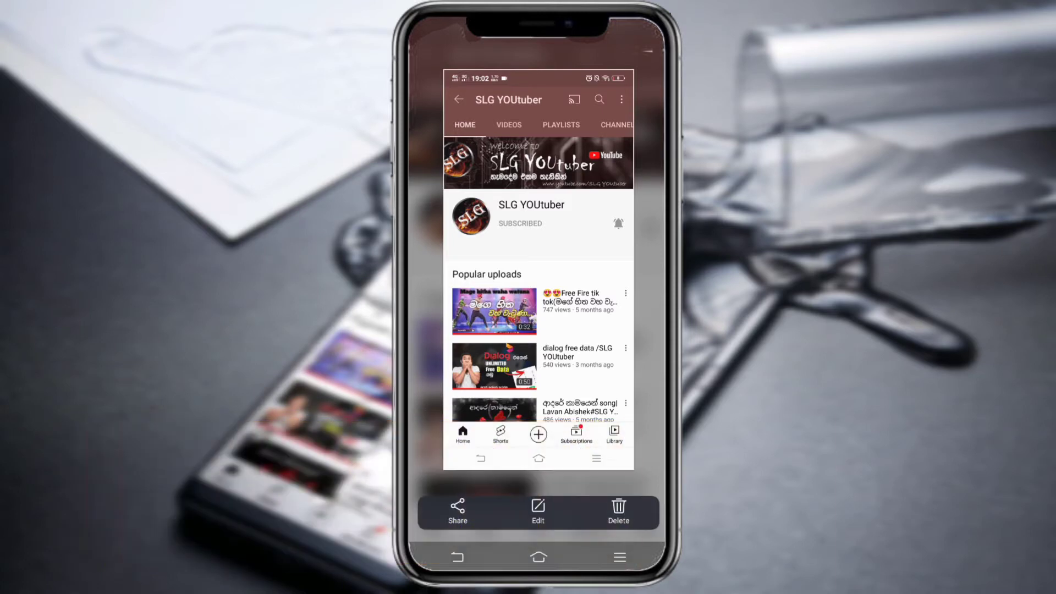
# - Crop the screenshot's top and bottom edges, rotate it 90° clockwise, and save it
pyautogui.click(538, 511)
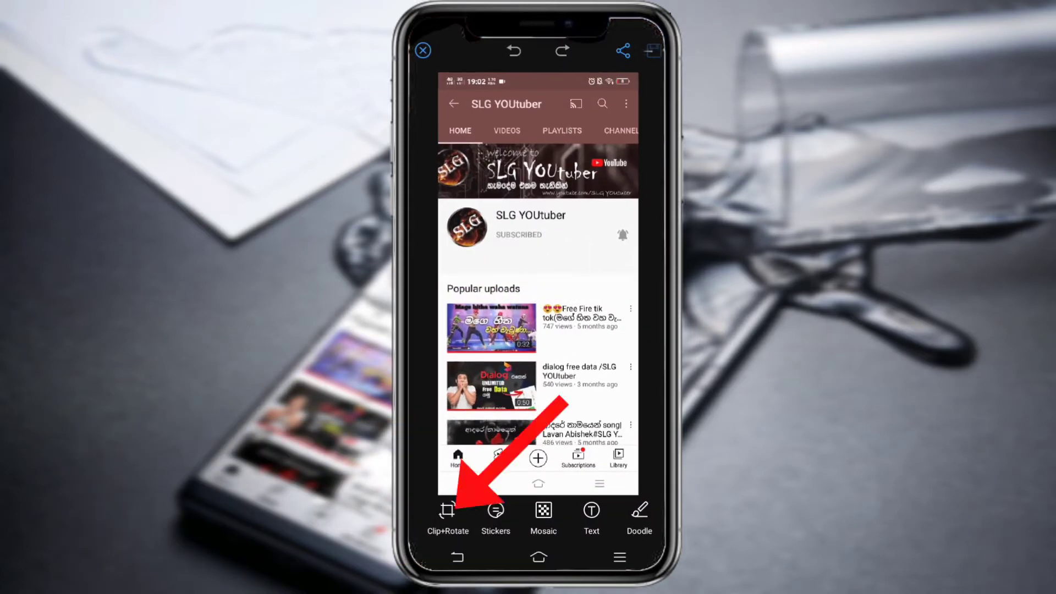
pyautogui.click(448, 512)
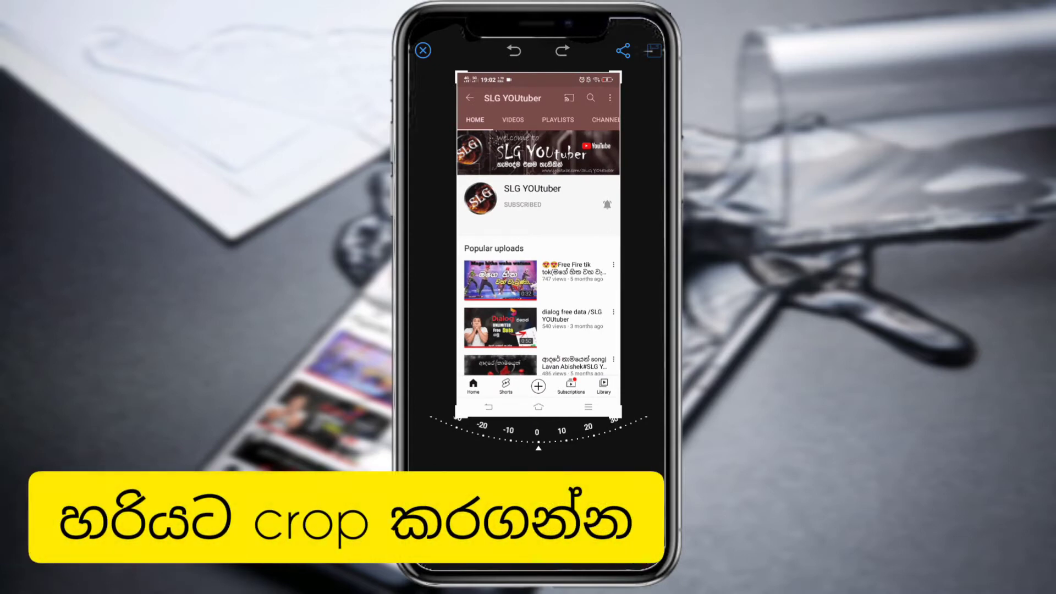
pyautogui.moveTo(570, 416); pyautogui.dragTo(570, 397)
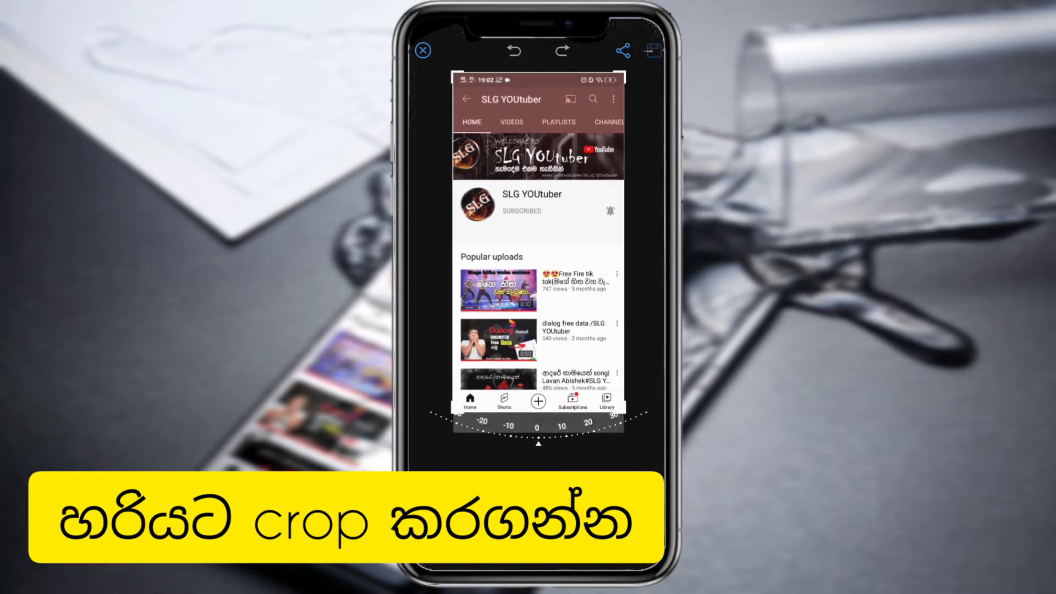
pyautogui.moveTo(585, 71); pyautogui.dragTo(584, 94)
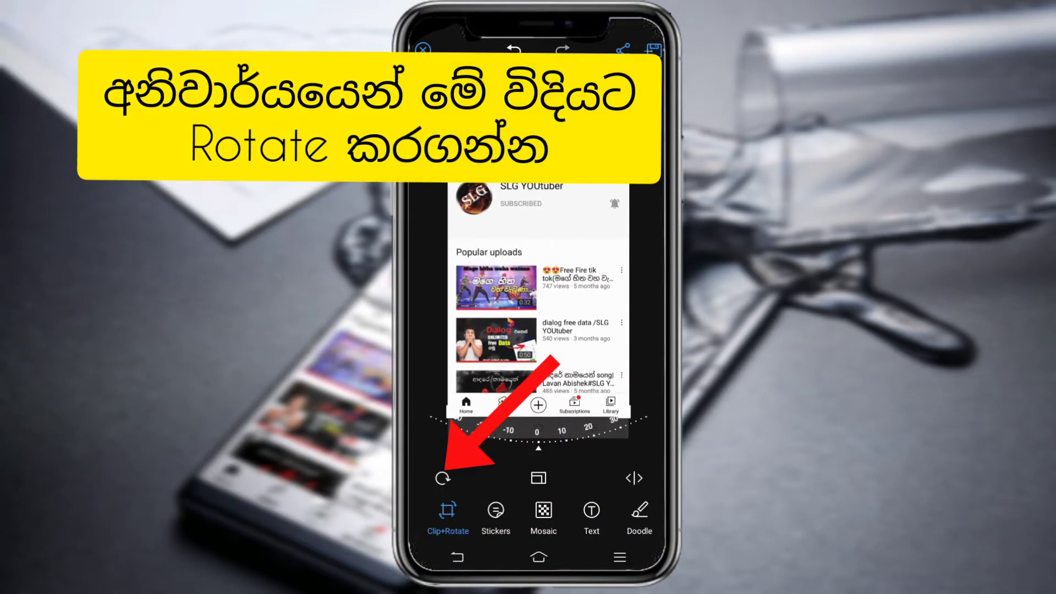
pyautogui.click(443, 478)
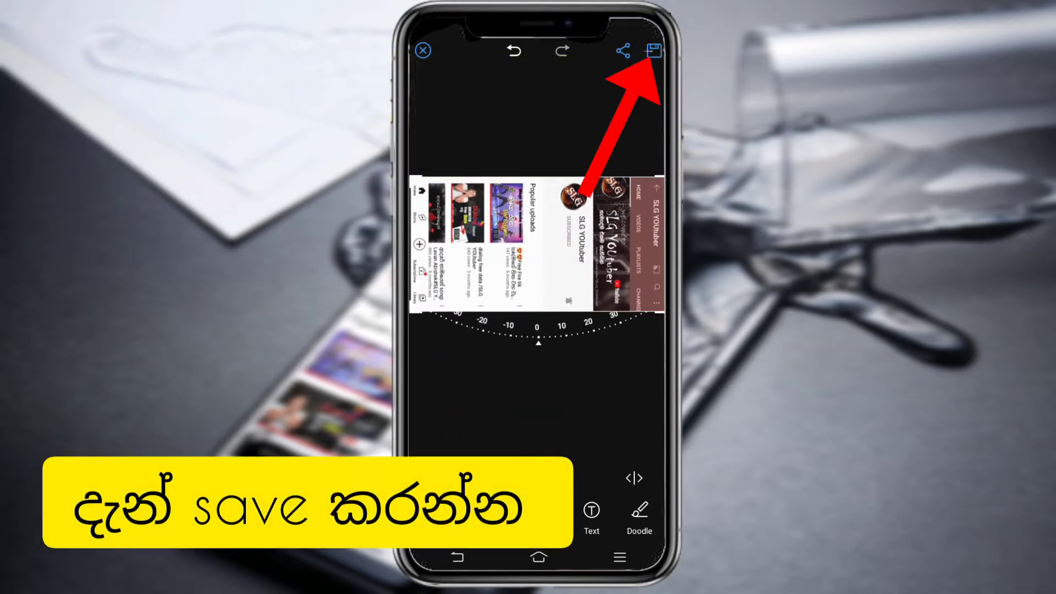
pyautogui.click(654, 51)
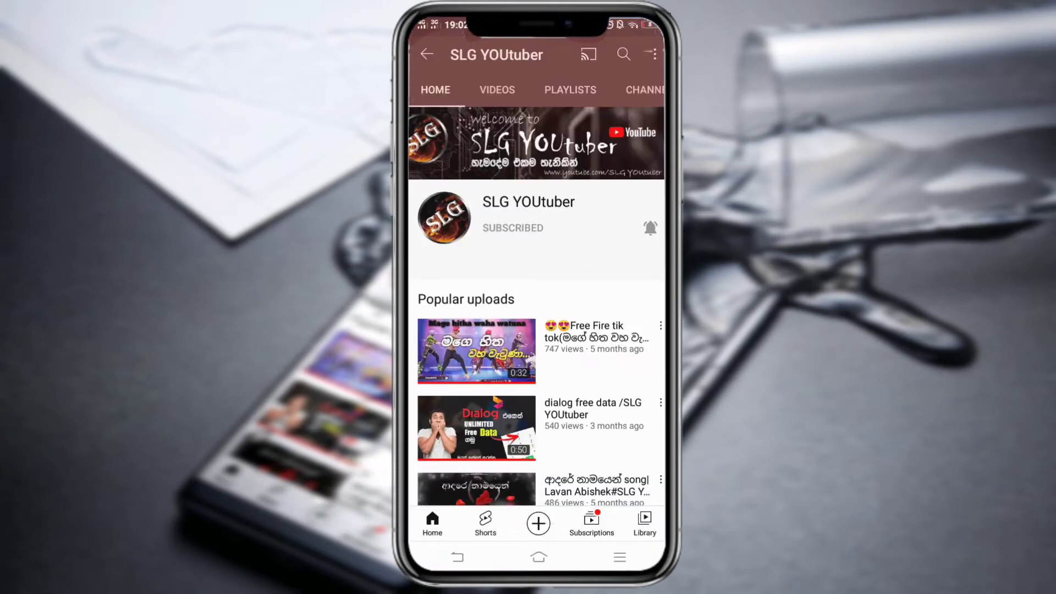
# - In a new Chrome tab, search 'photopea' and open the Photopea website
pyautogui.click(620, 557)
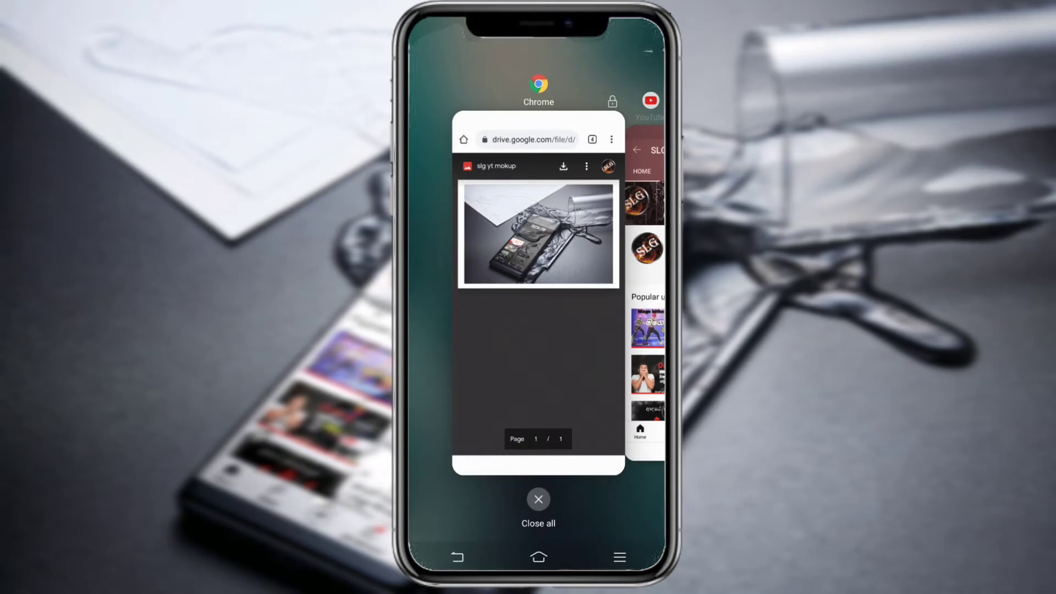
pyautogui.click(539, 292)
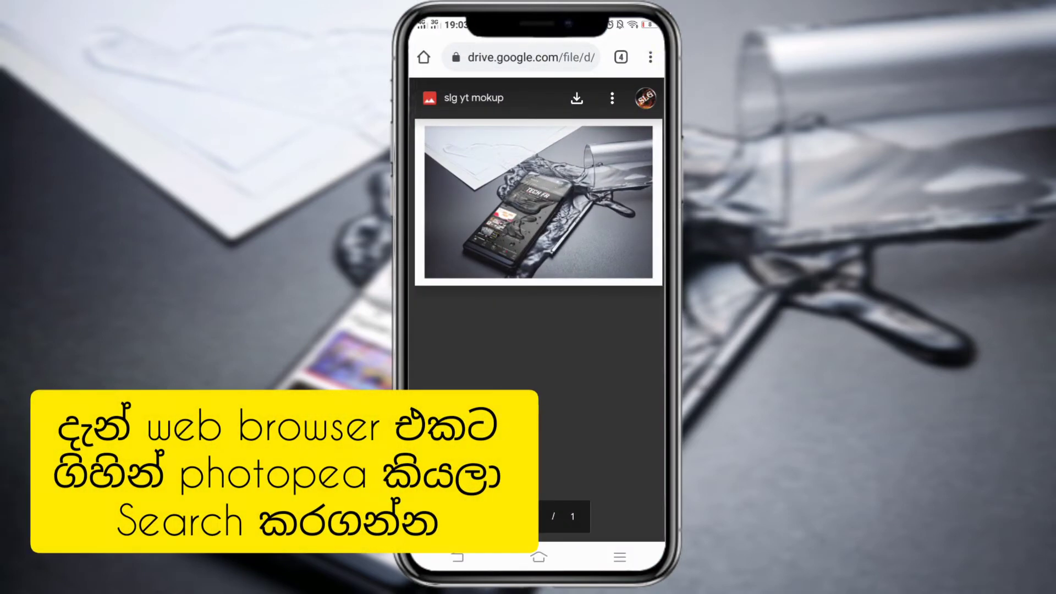
pyautogui.click(528, 138)
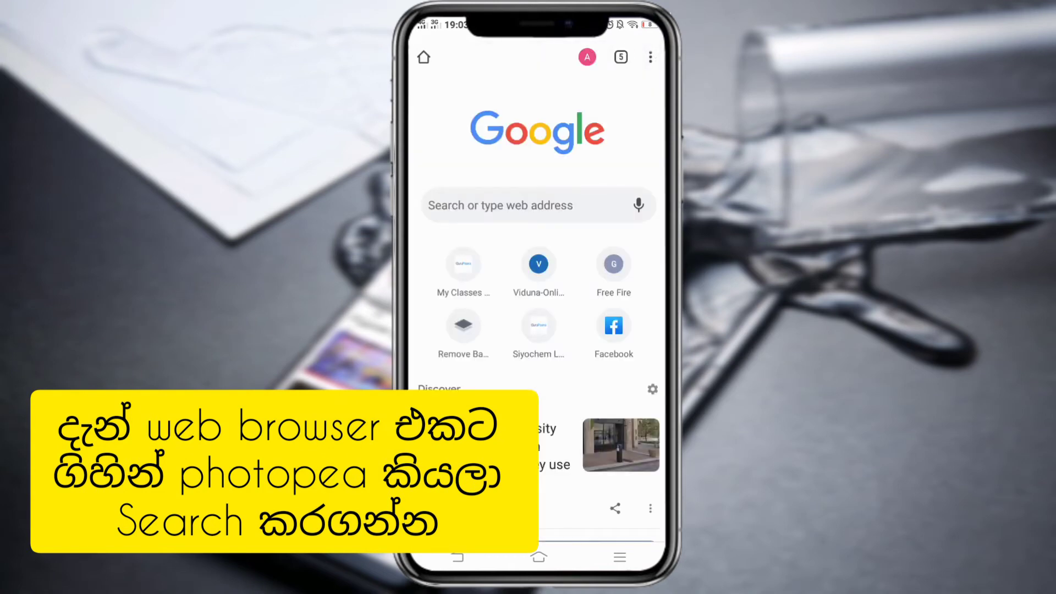
pyautogui.click(522, 205)
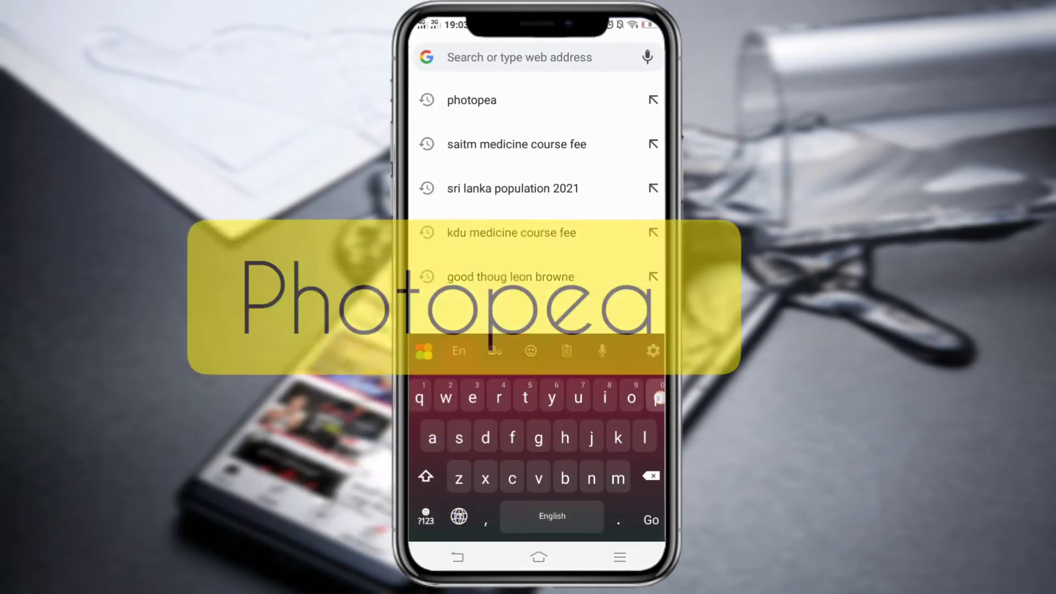
pyautogui.write('pho')
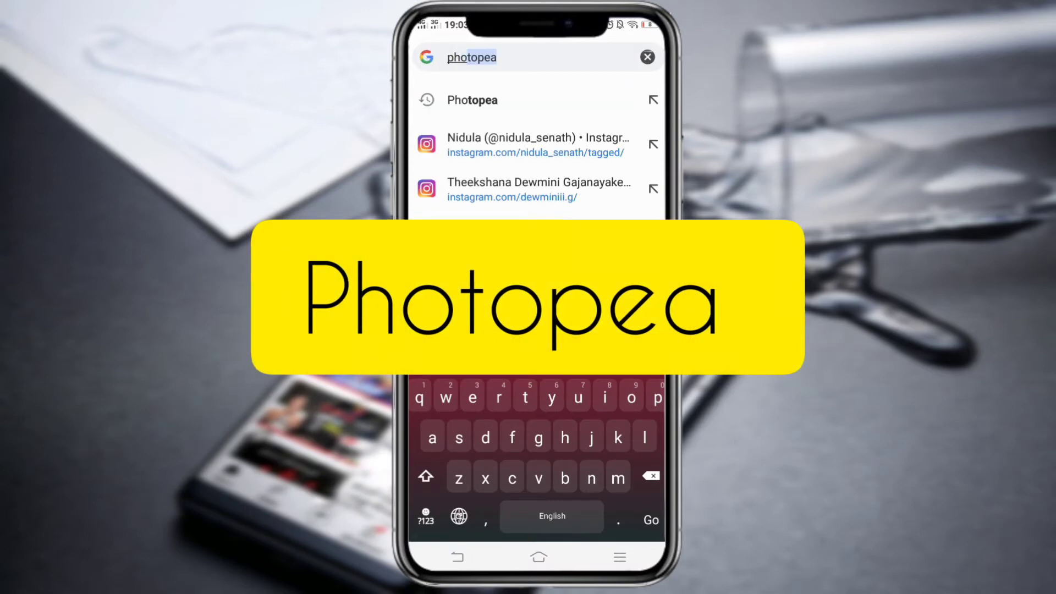
pyautogui.write('tope')
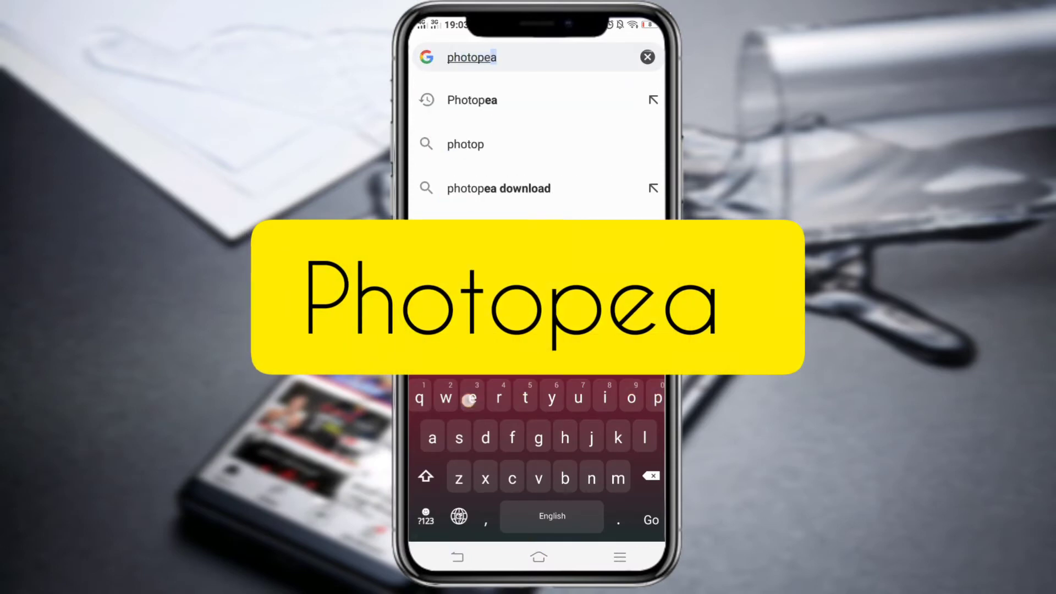
pyautogui.write('a')
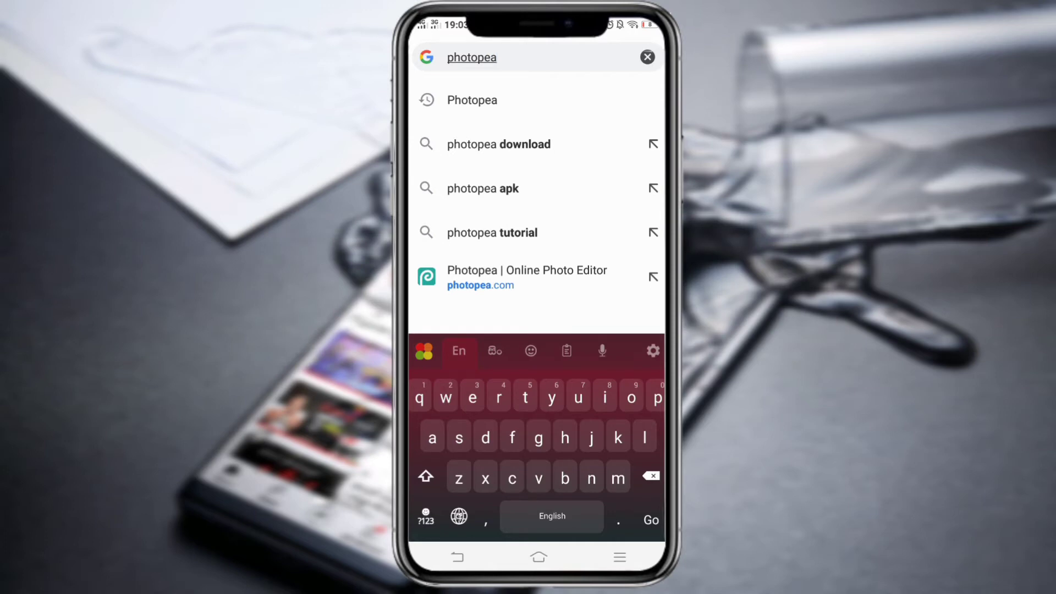
pyautogui.press('Return')
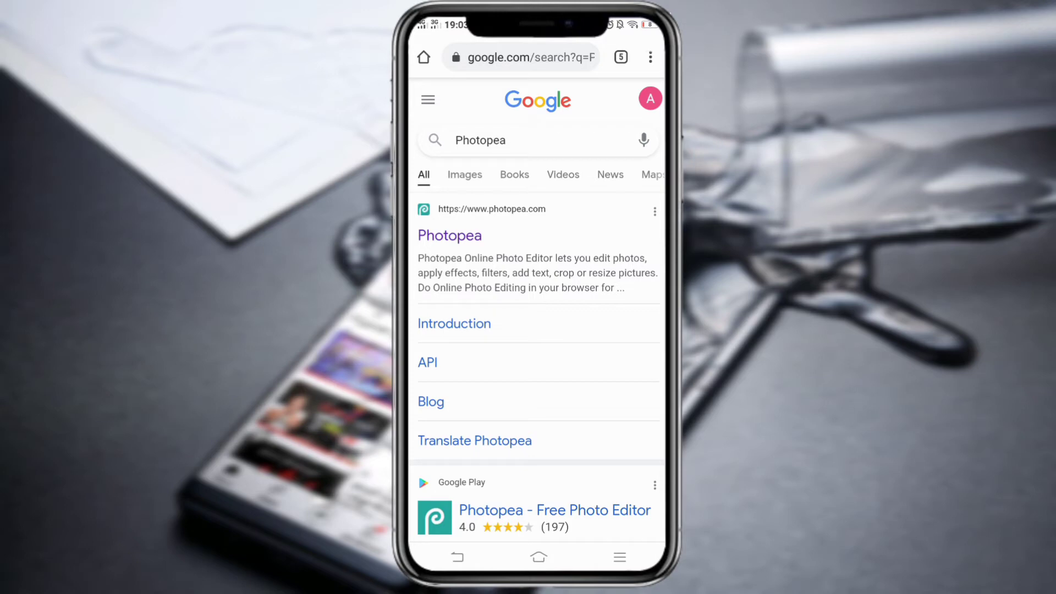
pyautogui.click(450, 235)
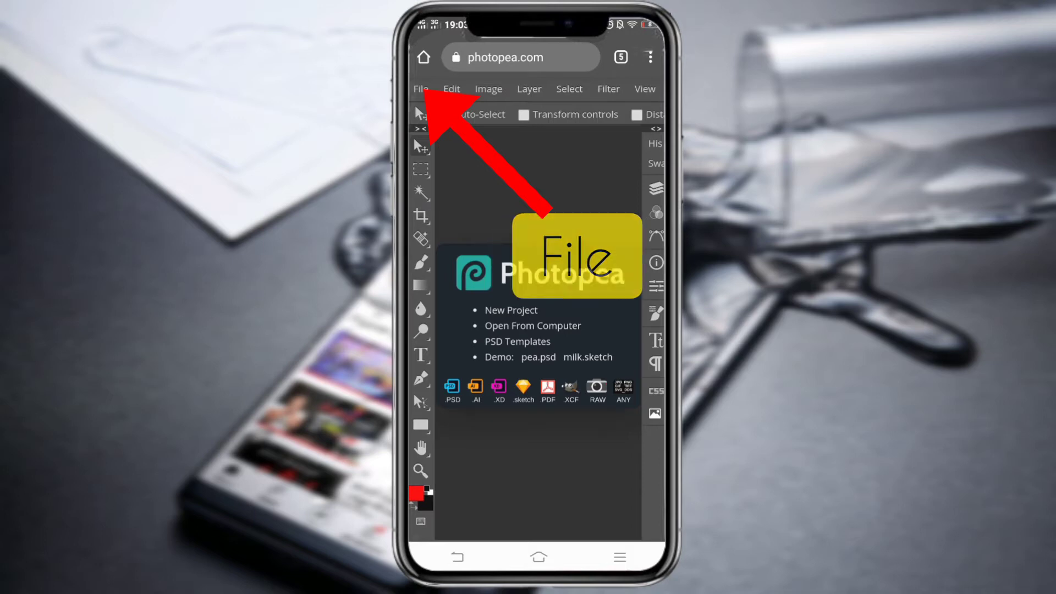
# - Use Photopea's File > Open and pick the phone's Files app to browse screenshots
pyautogui.click(421, 89)
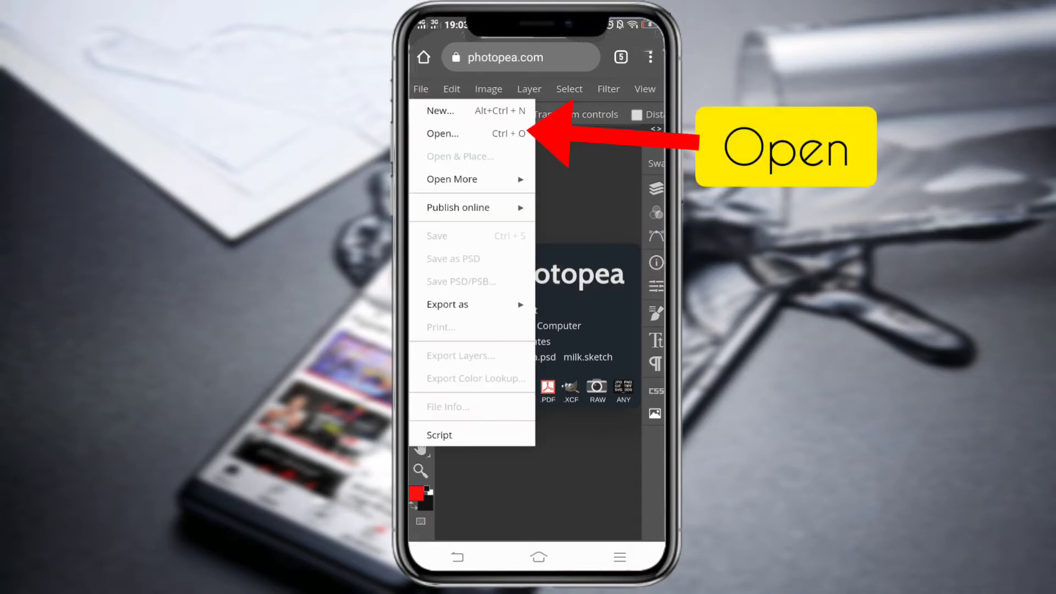
pyautogui.click(482, 133)
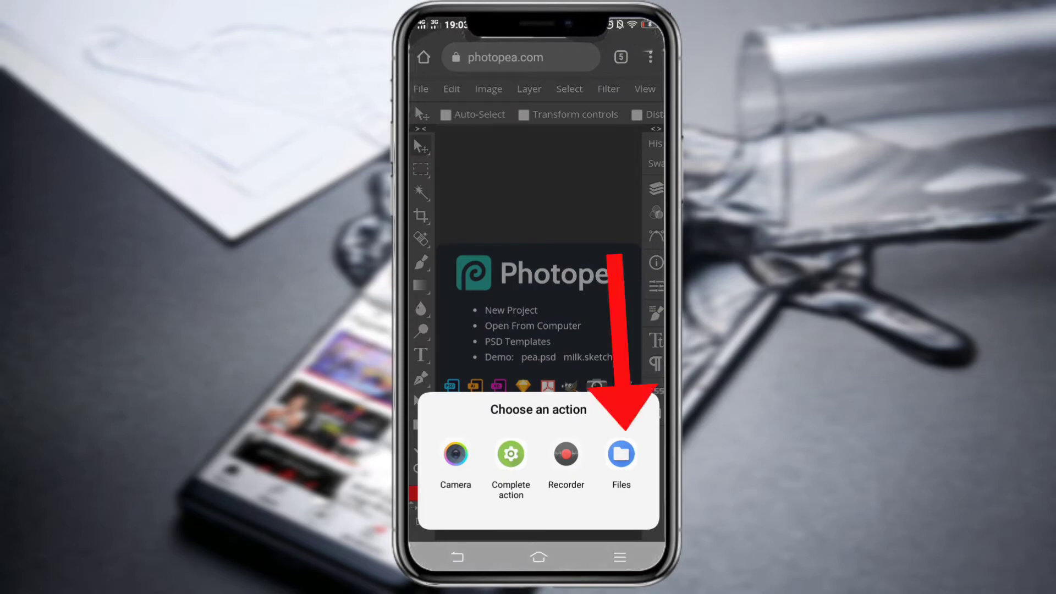
pyautogui.click(621, 454)
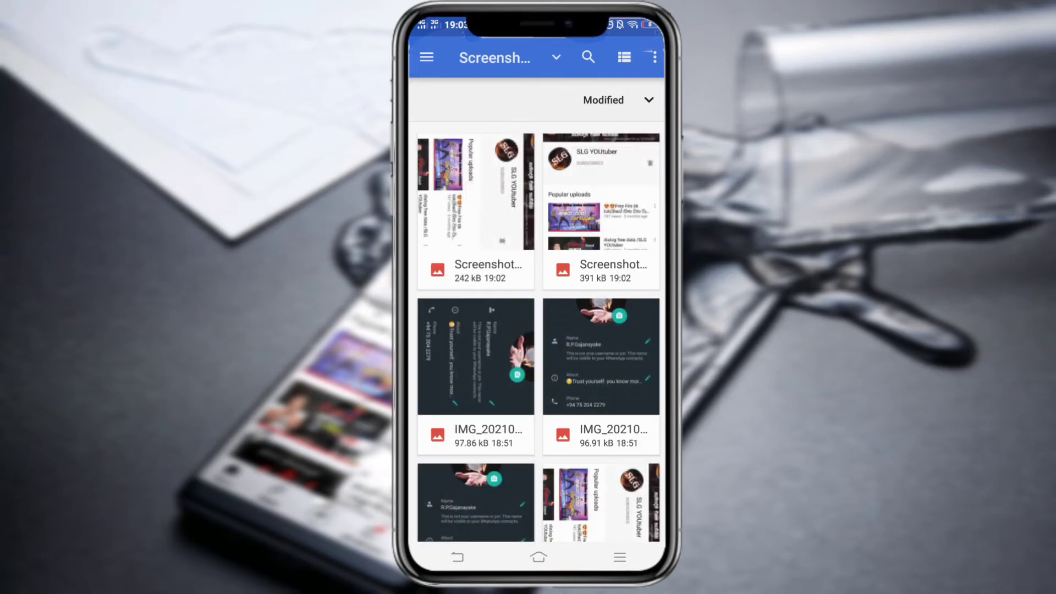
# - Open 'slg yt mokup' from the Downloads folder in Photopea as -1.psd
pyautogui.click(427, 57)
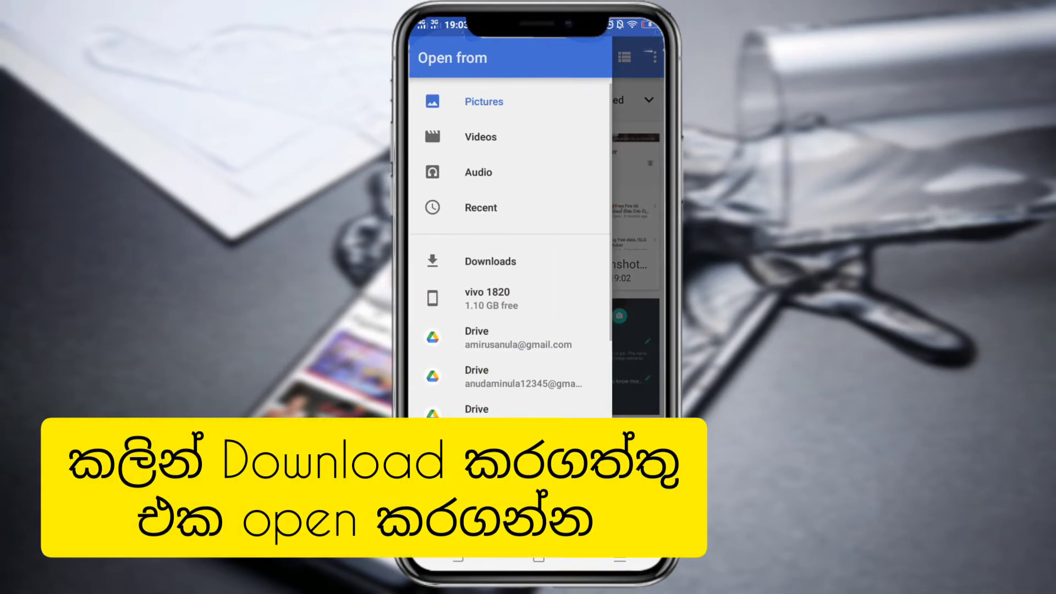
pyautogui.click(490, 261)
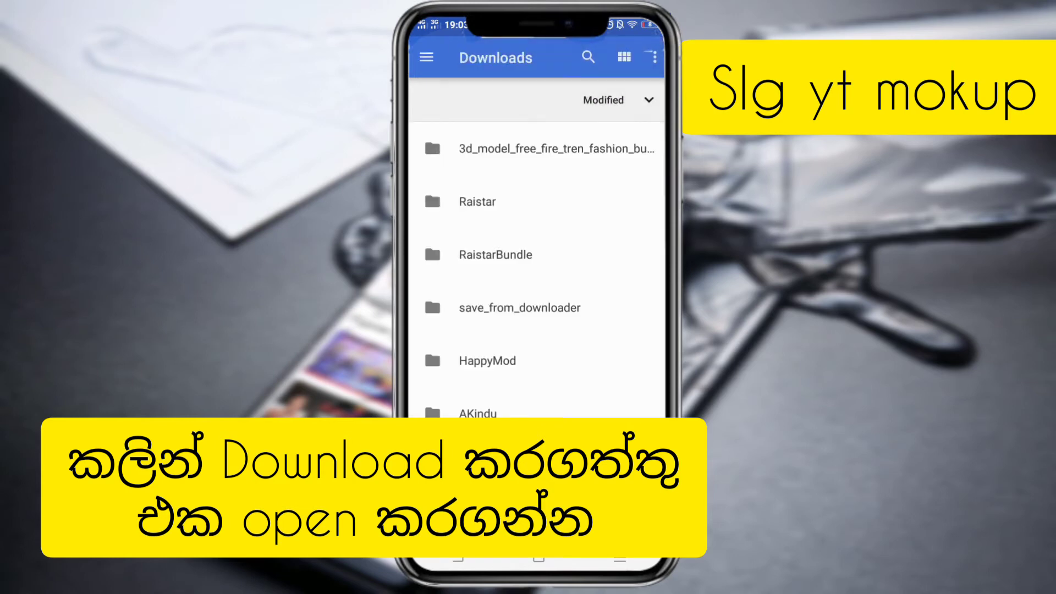
pyautogui.scroll(-4, 536, 275)
pyautogui.scroll(-2, 536, 275)
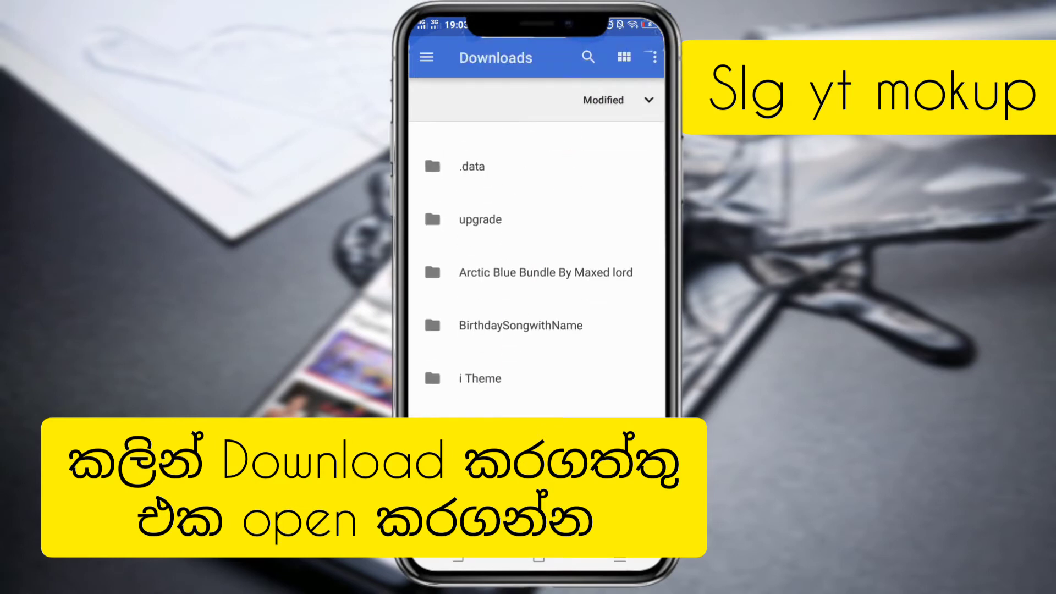
pyautogui.scroll(-4, 537, 275)
pyautogui.scroll(-1, 536, 275)
pyautogui.scroll(-4, 480, 418)
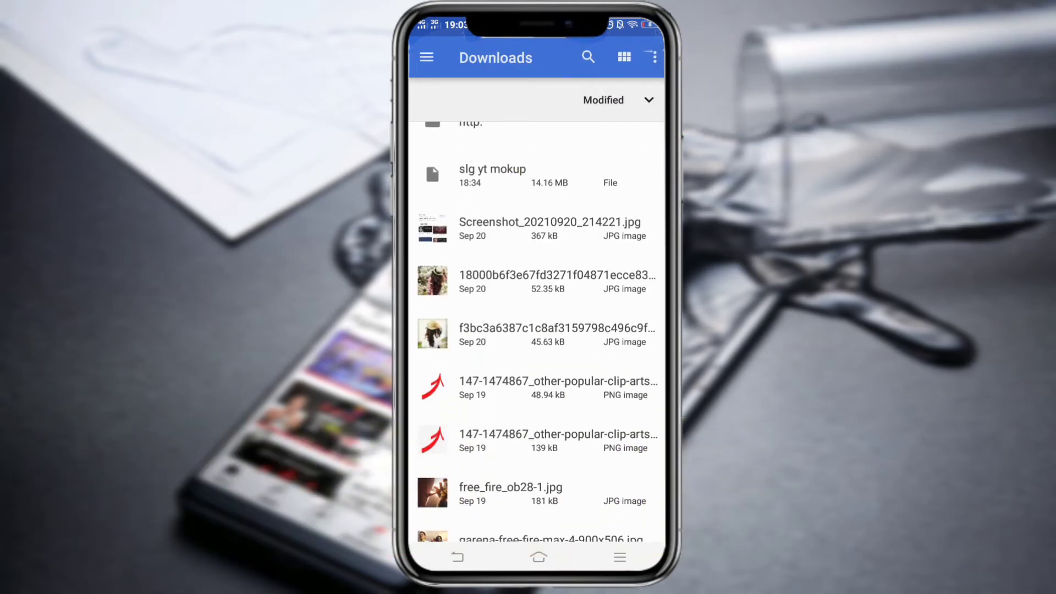
pyautogui.scroll(4, 536, 330)
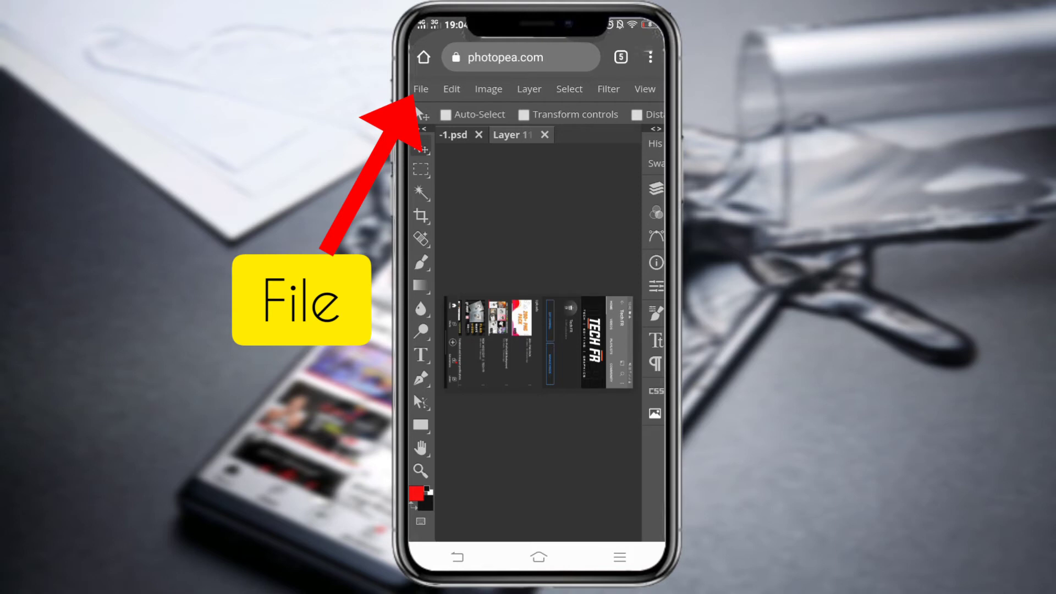
# - Place the rotated channel screenshot into the Layer 1 smart-object document with Open & Place
pyautogui.click(420, 89)
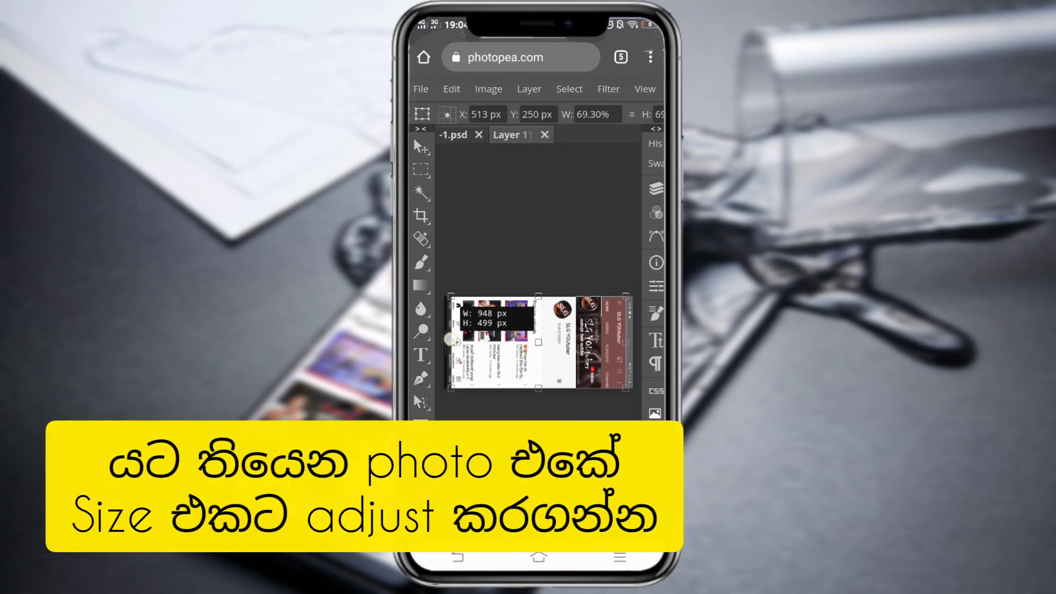
# - Stretch the placed screenshot's left and right edges to 74.93% width to cover the screen
pyautogui.moveTo(451, 342); pyautogui.dragTo(445, 342)
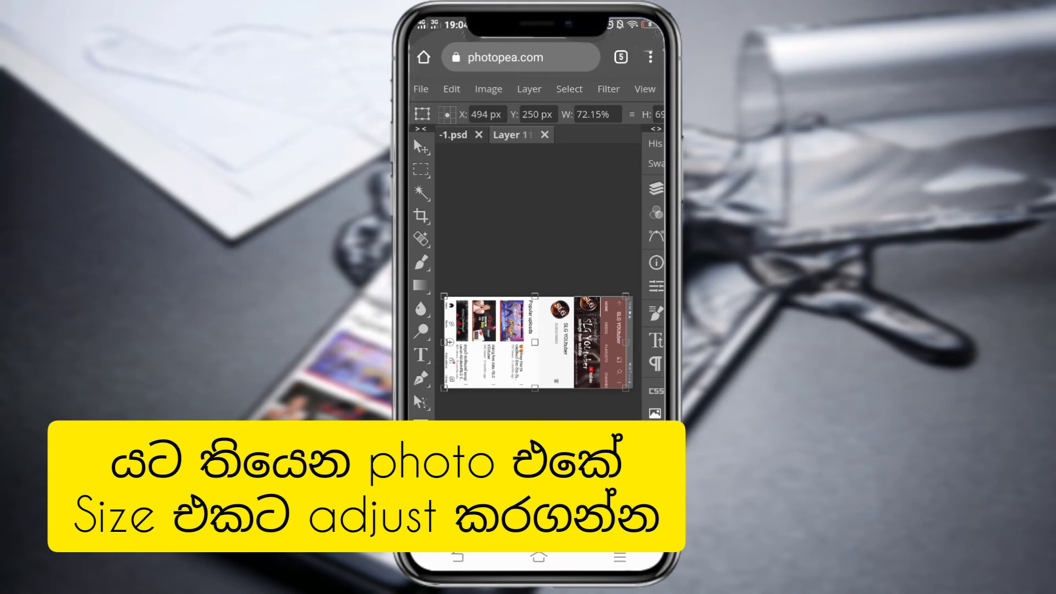
pyautogui.moveTo(625, 342); pyautogui.dragTo(633, 342)
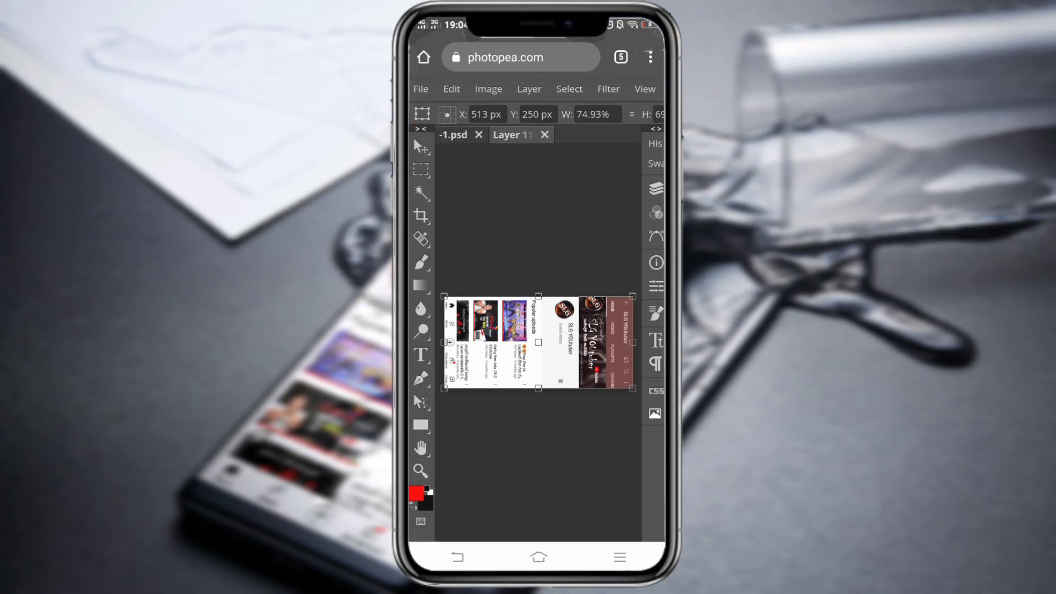
pyautogui.click(421, 89)
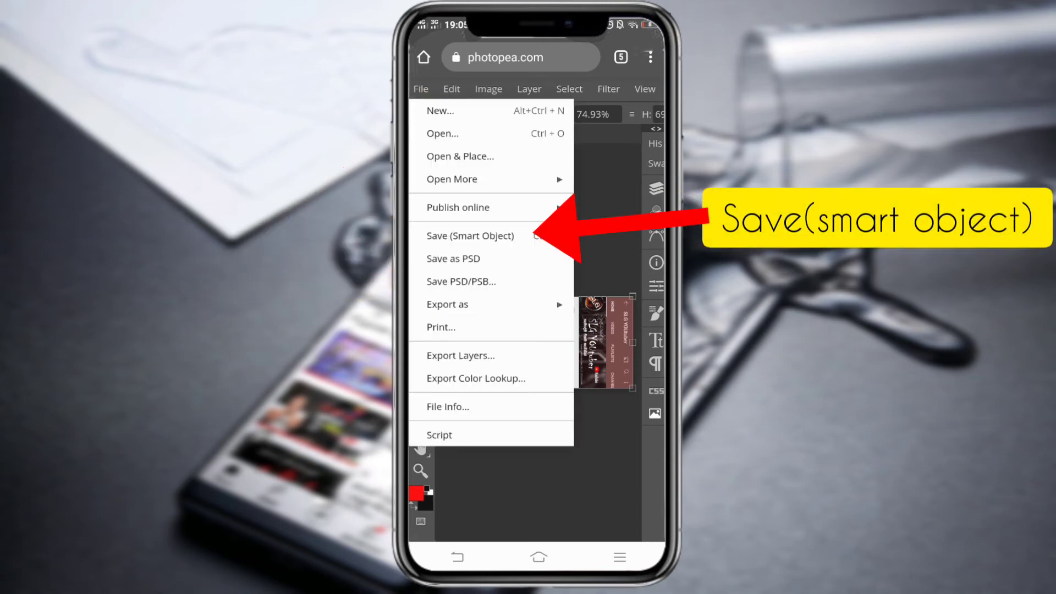
# - Save the smart object and return to the -1.psd mockup tab
pyautogui.click(521, 236)
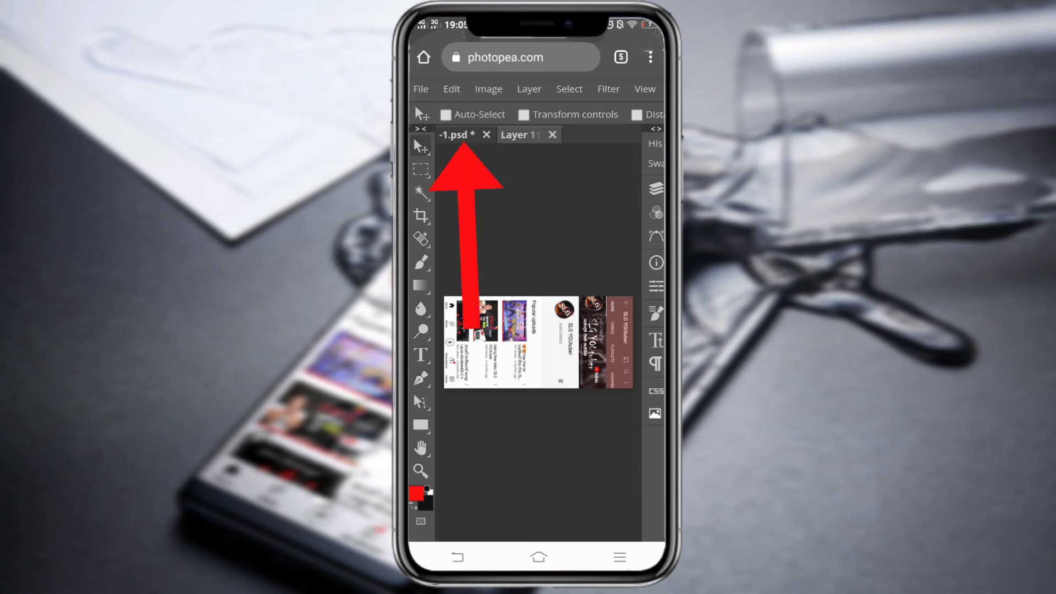
pyautogui.click(453, 135)
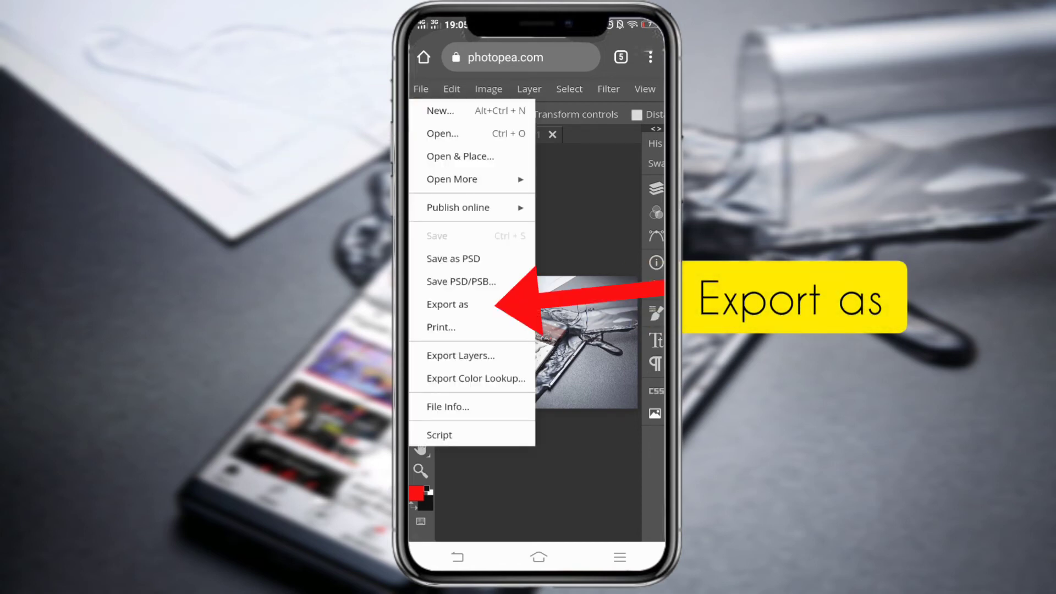
# - Export the mockup as -1.png at 1620×1080 and open the downloaded file
pyautogui.click(448, 304)
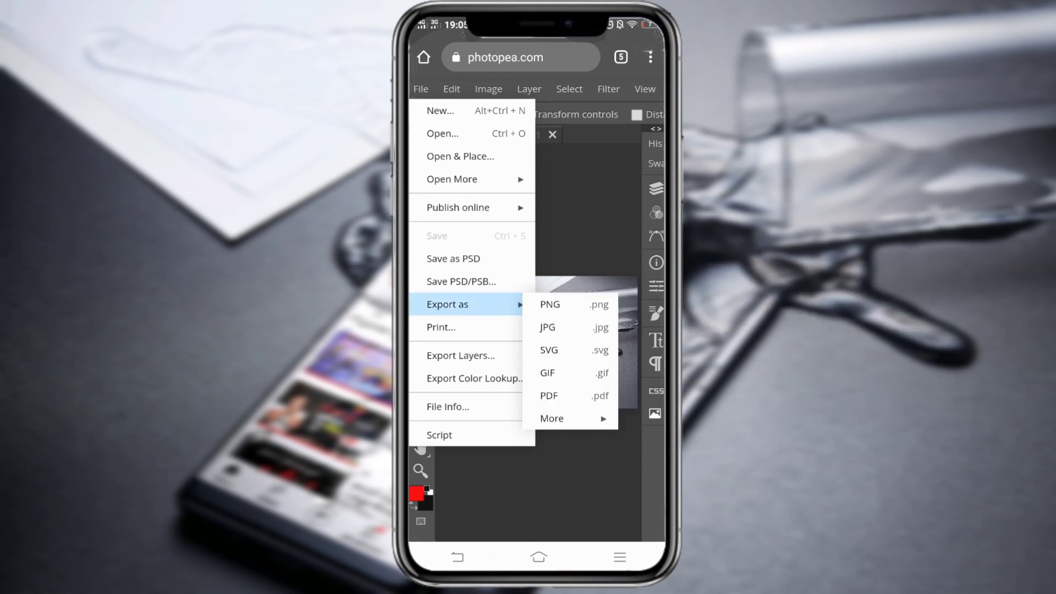
pyautogui.click(550, 304)
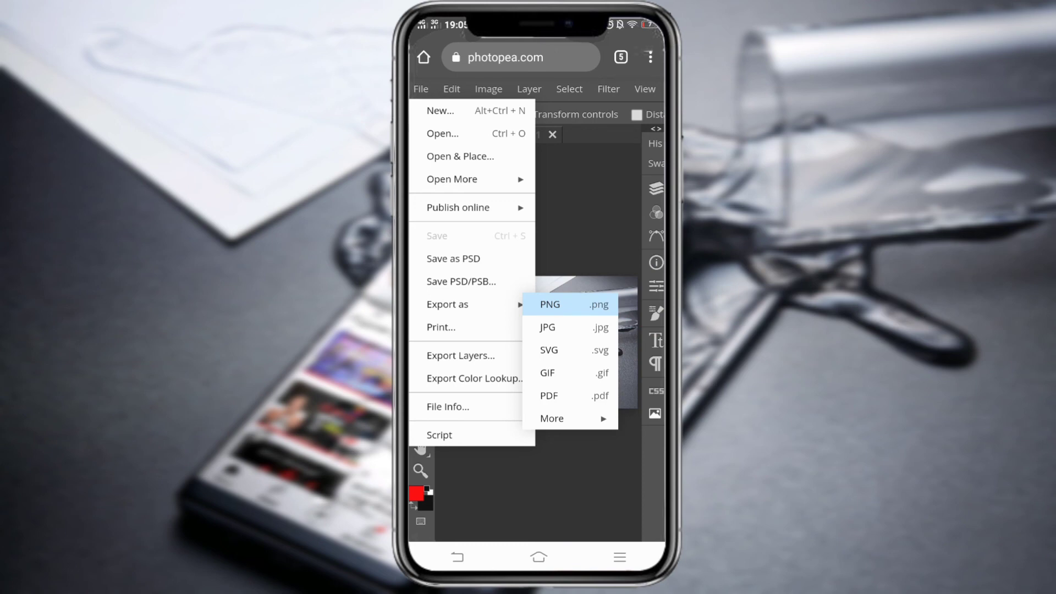
pyautogui.click(550, 304)
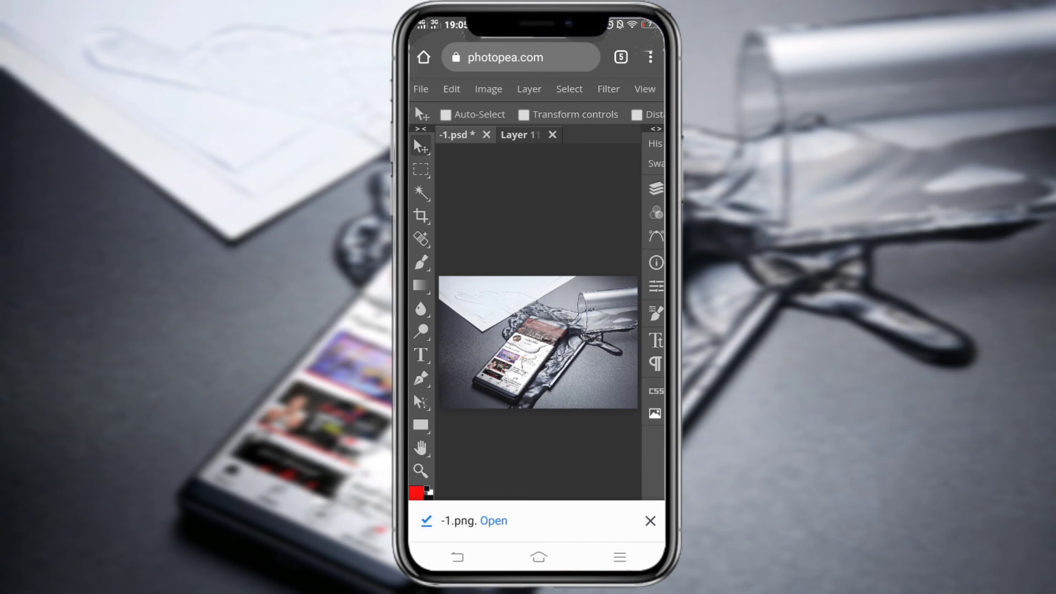
pyautogui.click(493, 521)
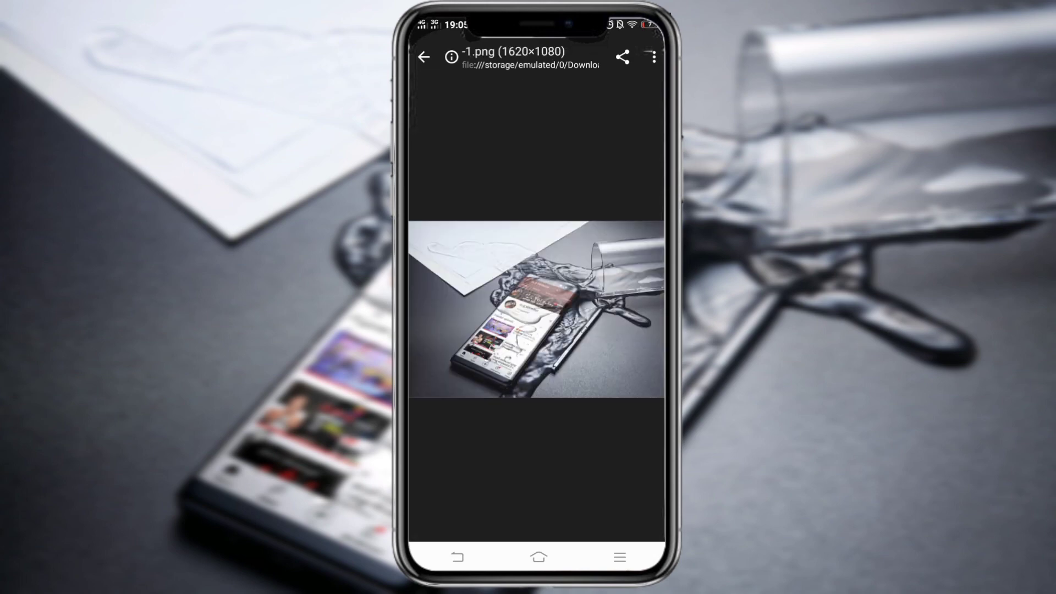
# - Zoom and pan the exported 1620×1080 -1.png to inspect the phone screen and the spilled glass
pyautogui.scroll(5, 554, 315)
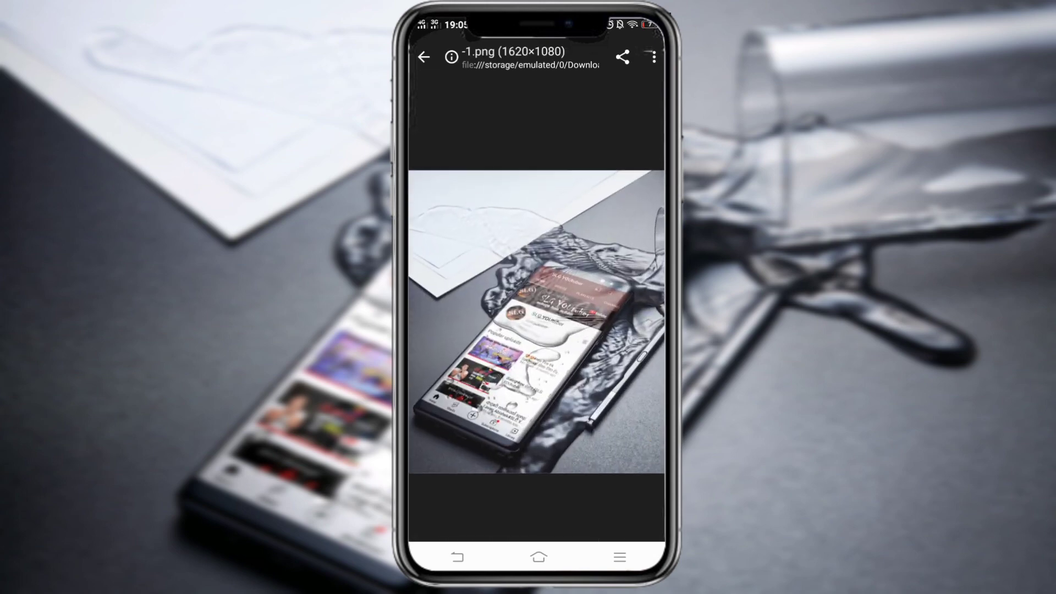
pyautogui.moveTo(554, 444); pyautogui.dragTo(594, 413)
pyautogui.scroll(3, 472, 203)
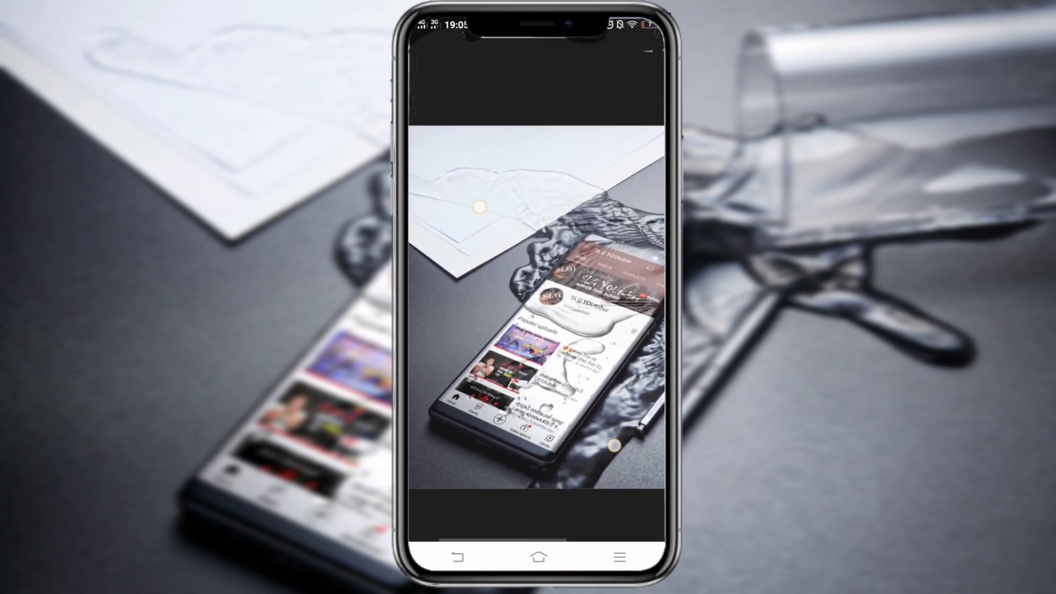
pyautogui.doubleClick(588, 429)
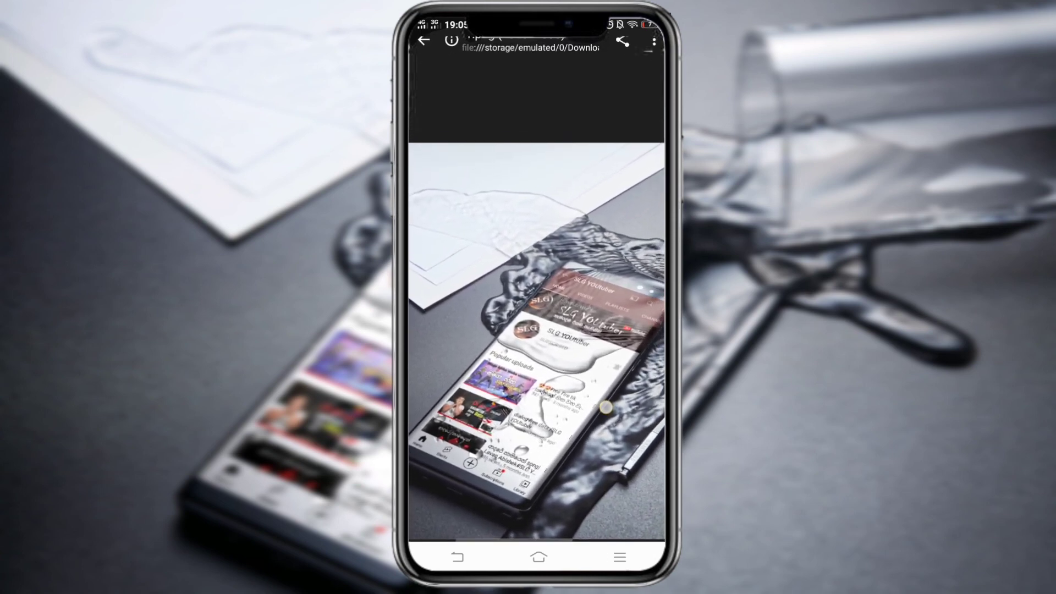
pyautogui.moveTo(588, 428); pyautogui.dragTo(481, 541)
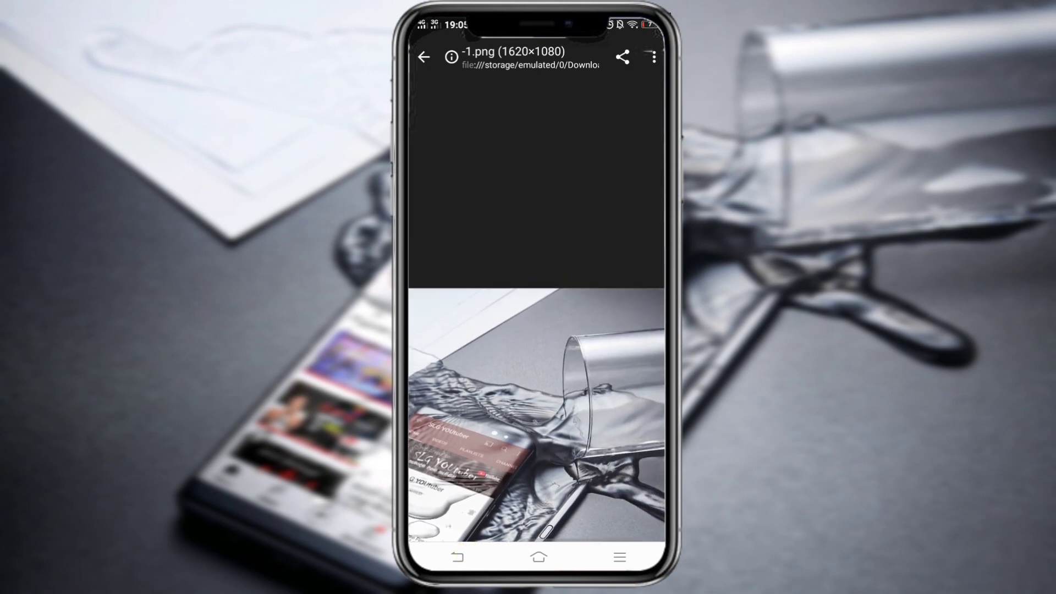
pyautogui.scroll(3, 536, 402)
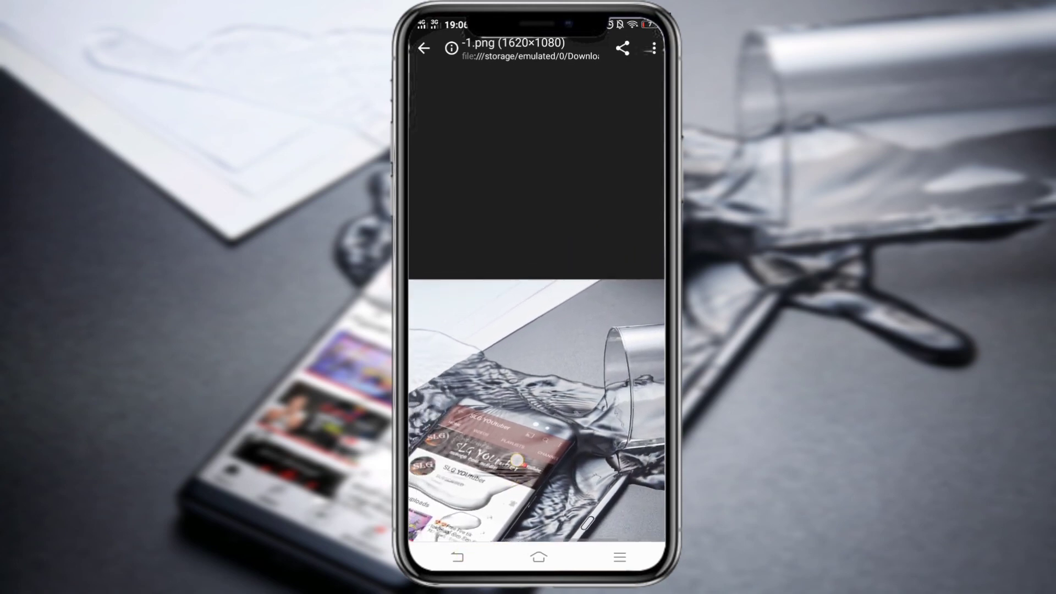